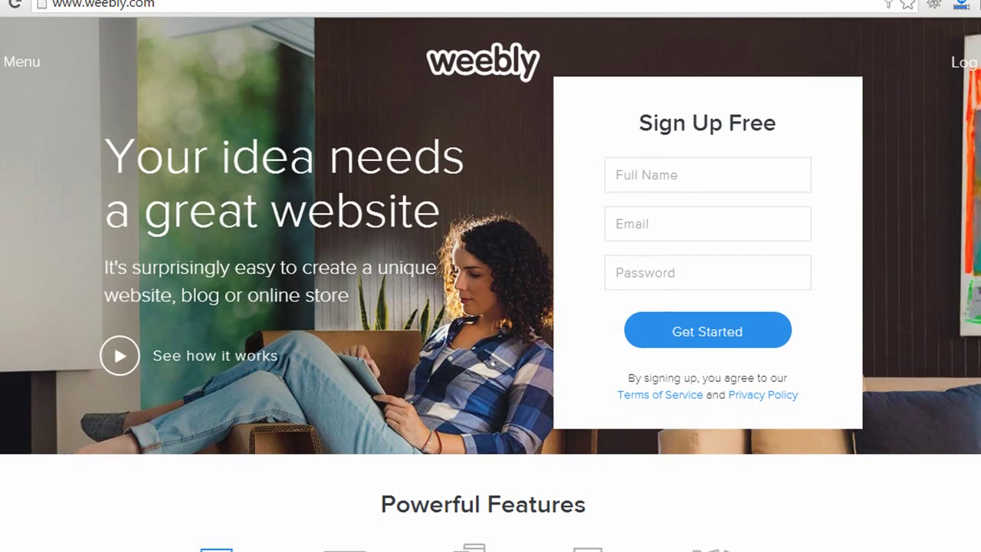
pyautogui.scroll(-2, 491, 276)
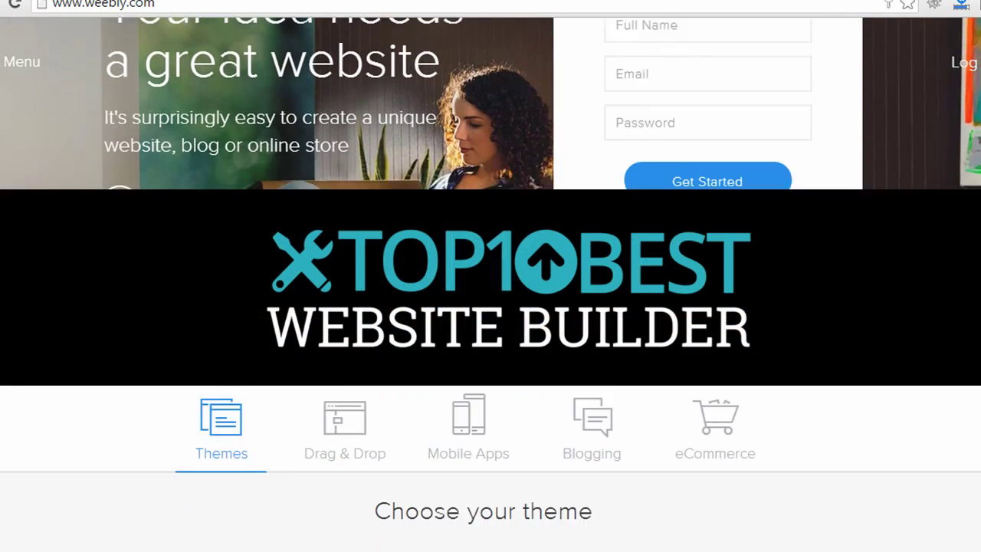
pyautogui.scroll(-4, 491, 276)
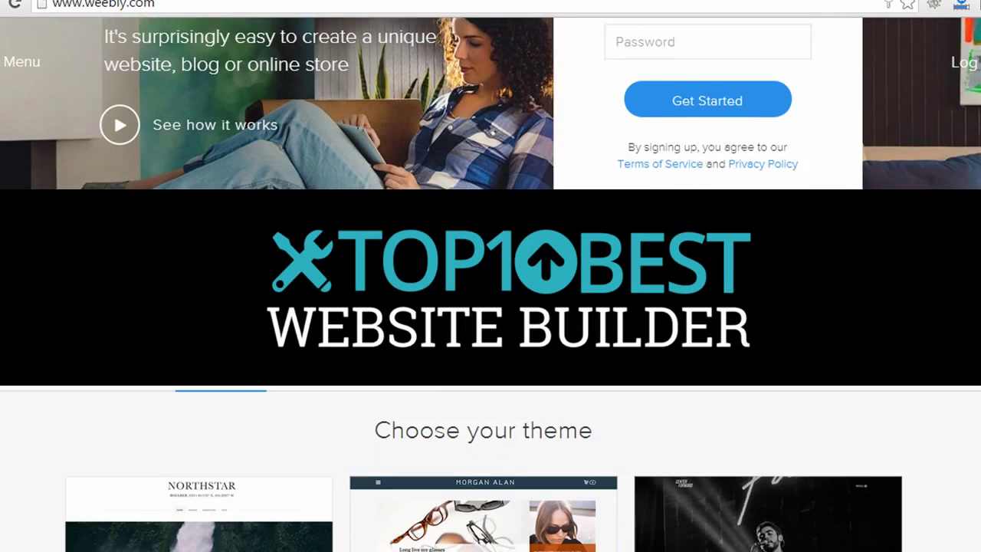
pyautogui.scroll(-2, 491, 276)
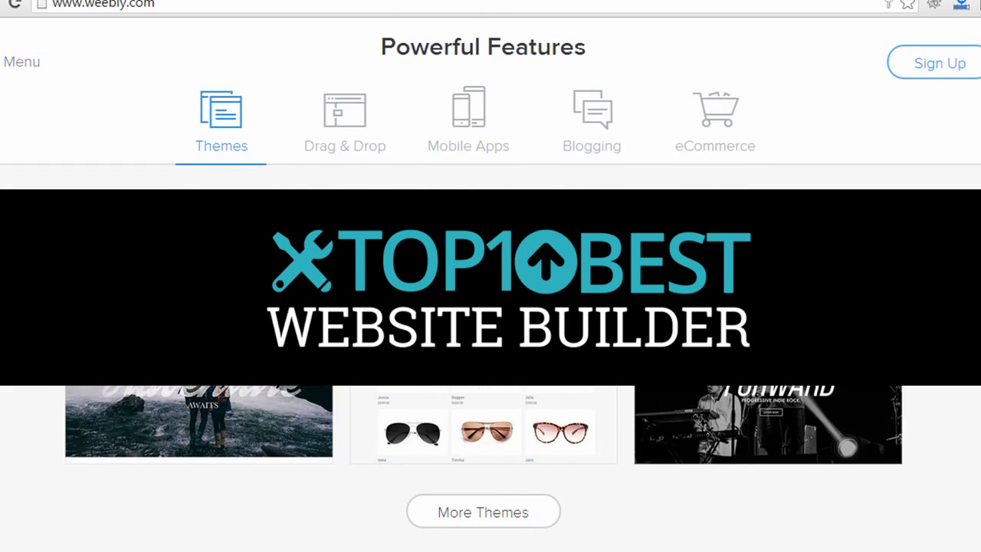
# Browse the homepage's Drag & Drop, Mobile Apps, Blogging and eCommerce feature sections
pyautogui.click(328, 69)
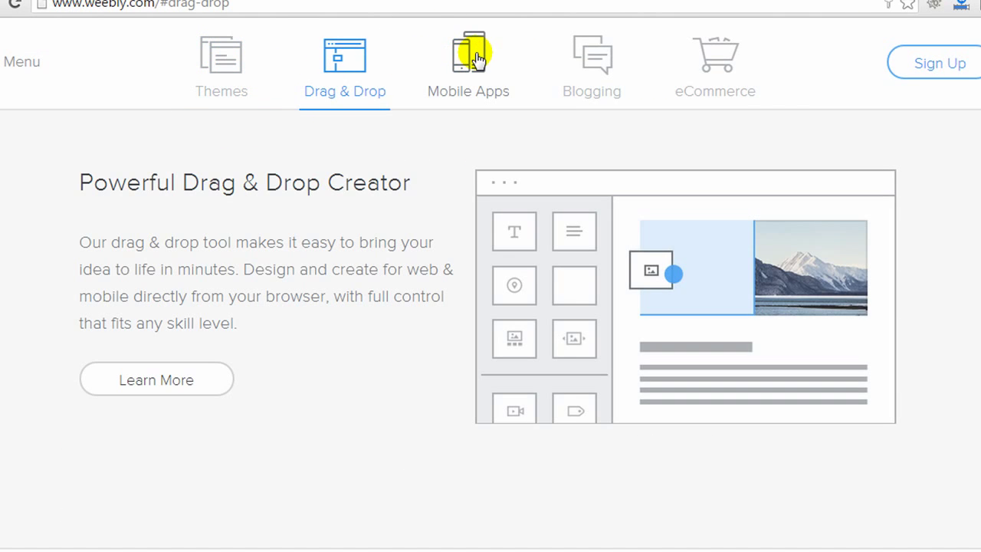
pyautogui.click(477, 57)
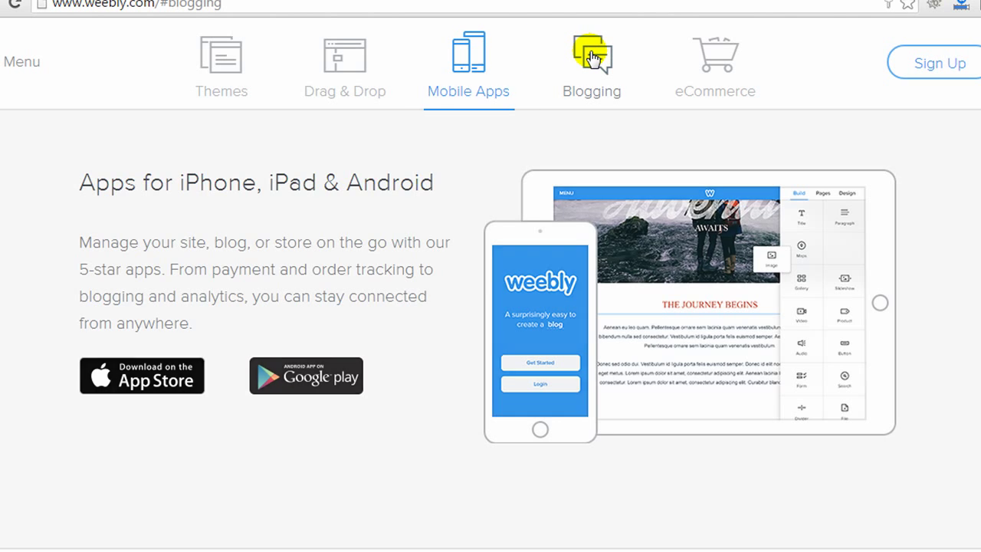
pyautogui.click(593, 57)
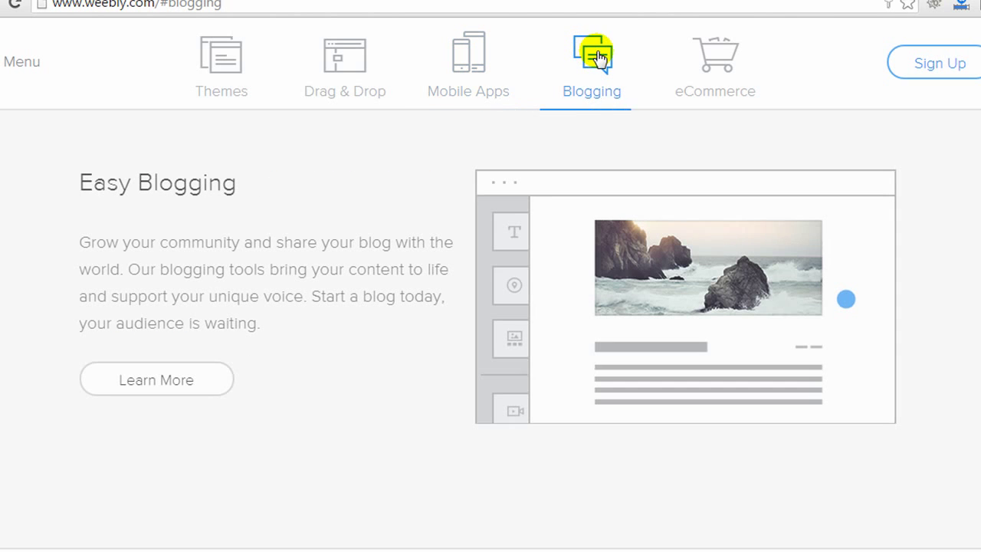
pyautogui.click(724, 55)
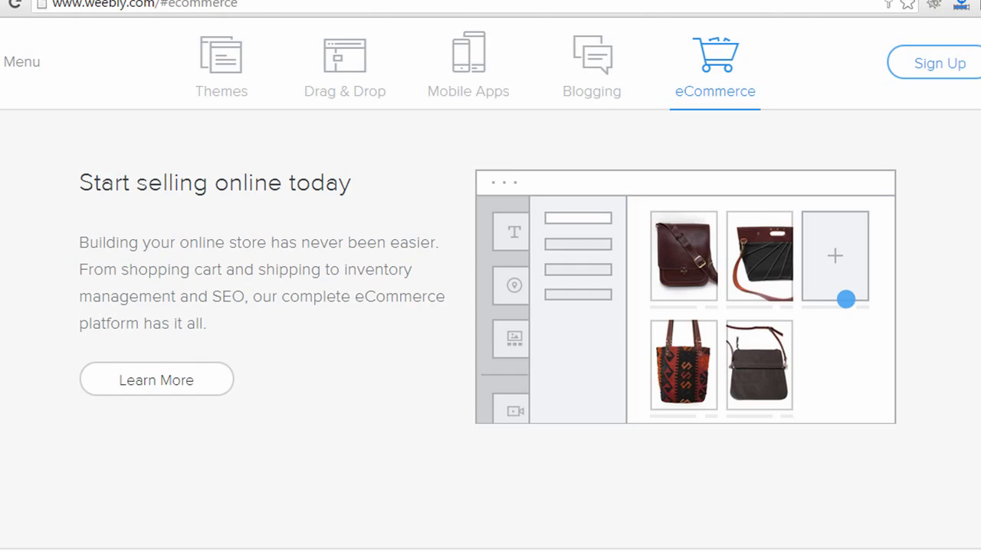
pyautogui.scroll(-6, 491, 306)
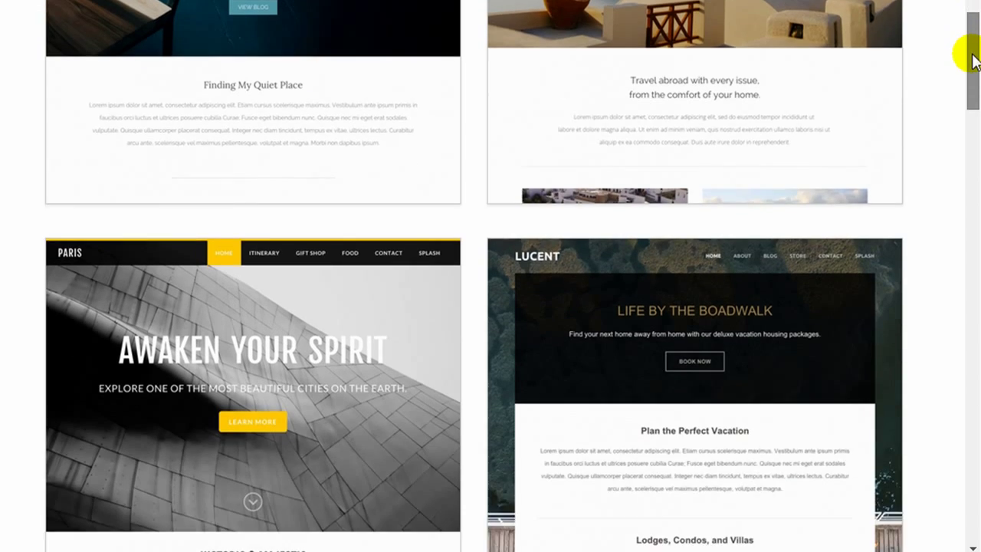
pyautogui.moveTo(971, 55); pyautogui.dragTo(972, 471)
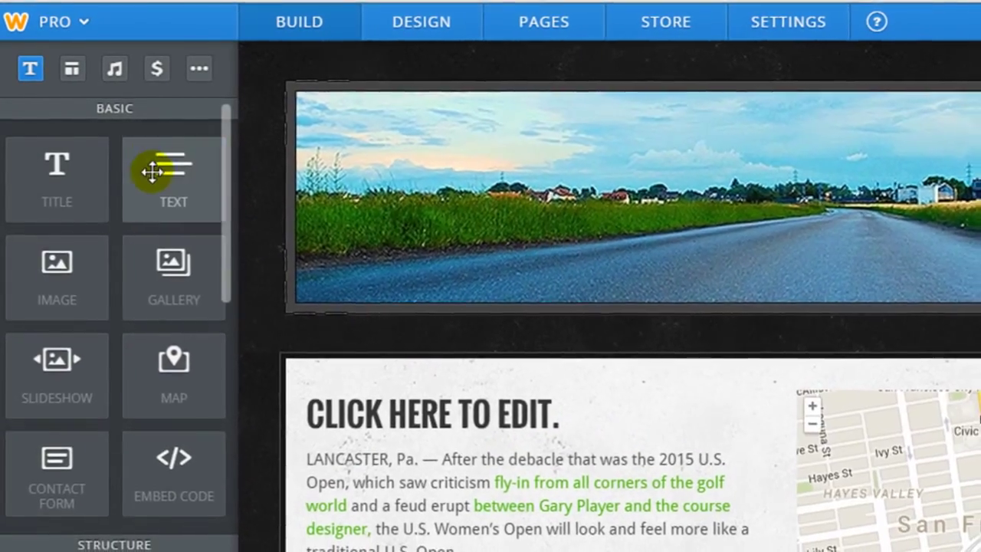
# Add a text block below the title and an image element, then check slideshow Navigation and Speed settings
pyautogui.moveTo(154, 173); pyautogui.dragTo(443, 413)
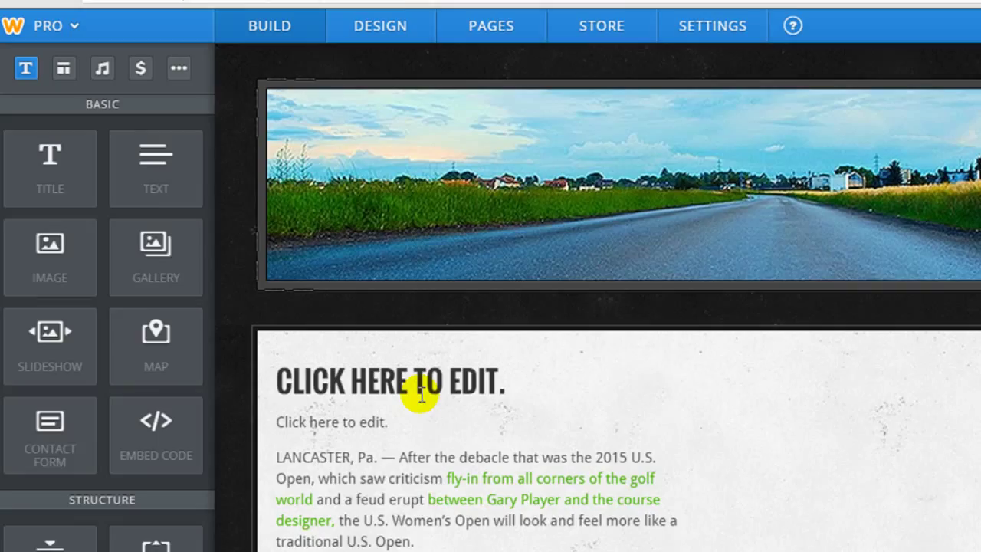
pyautogui.moveTo(50, 257)
pyautogui.mouseDown()
pyautogui.moveTo(489, 349)
pyautogui.moveTo(788, 326)
pyautogui.mouseUp()
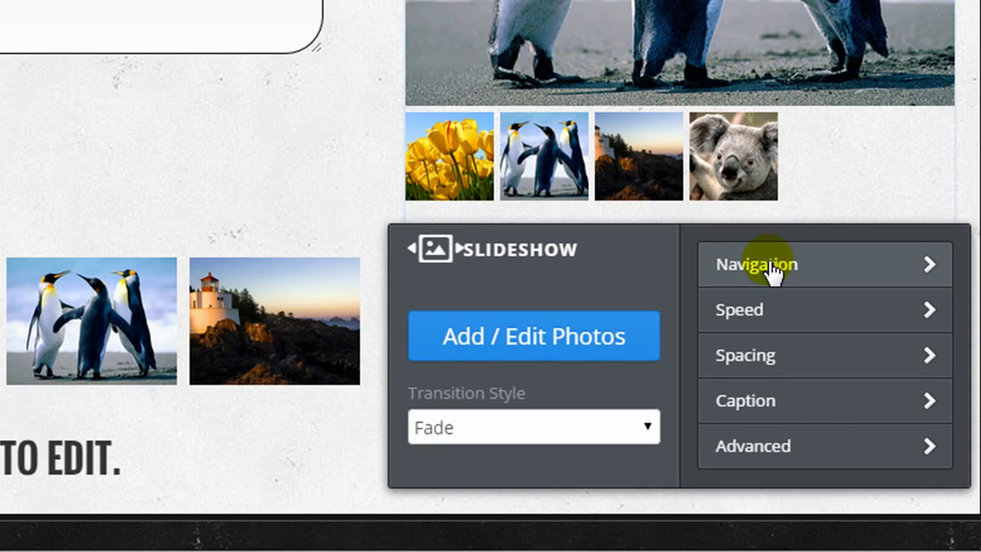
pyautogui.click(774, 268)
pyautogui.click(435, 345)
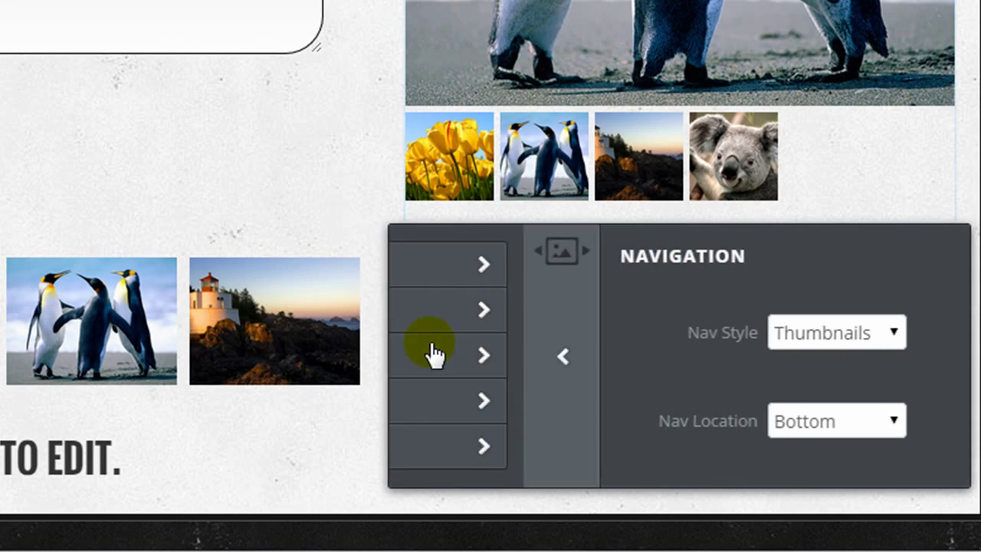
pyautogui.click(754, 314)
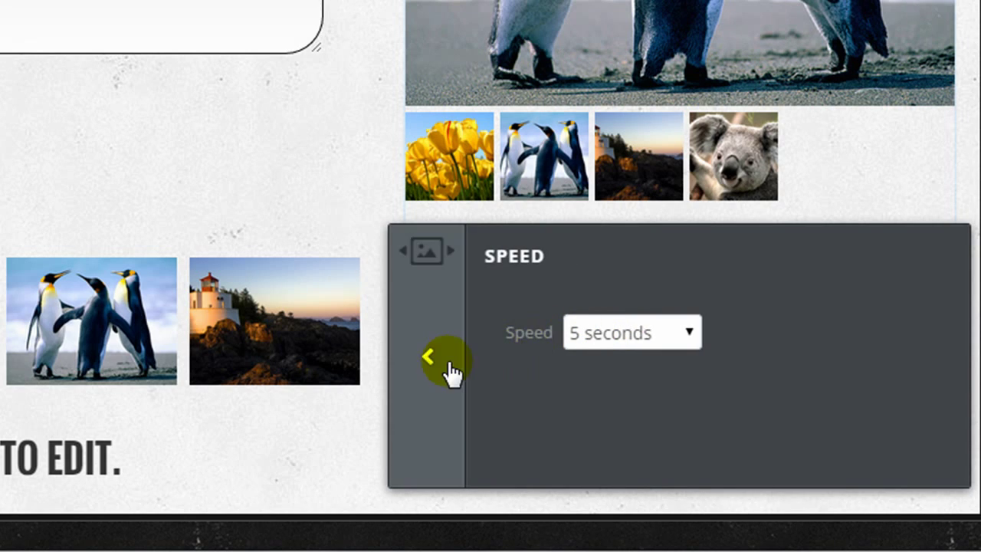
pyautogui.click(438, 360)
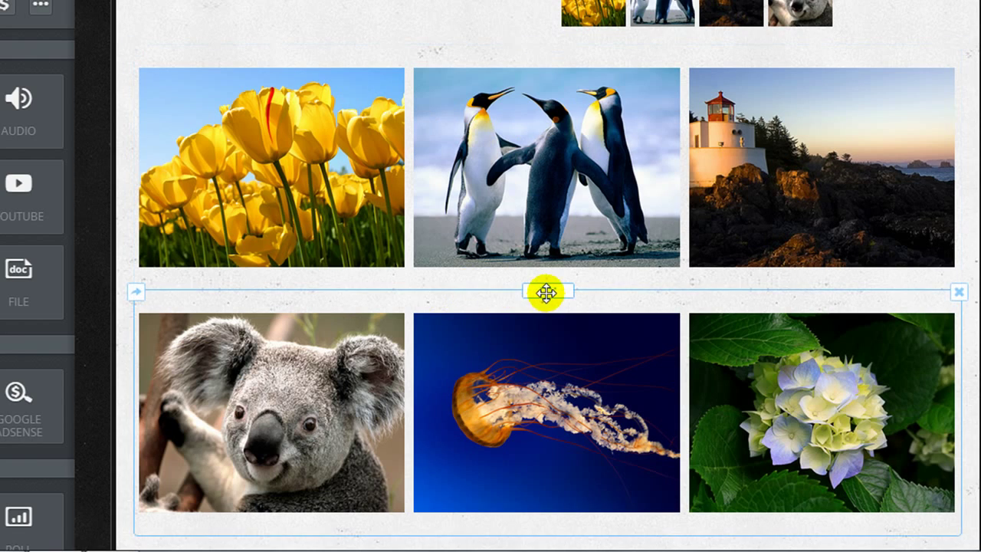
# Move the lower photo gallery and the tulip slideshow to new spots on the page
pyautogui.moveTo(562, 287); pyautogui.dragTo(880, 155)
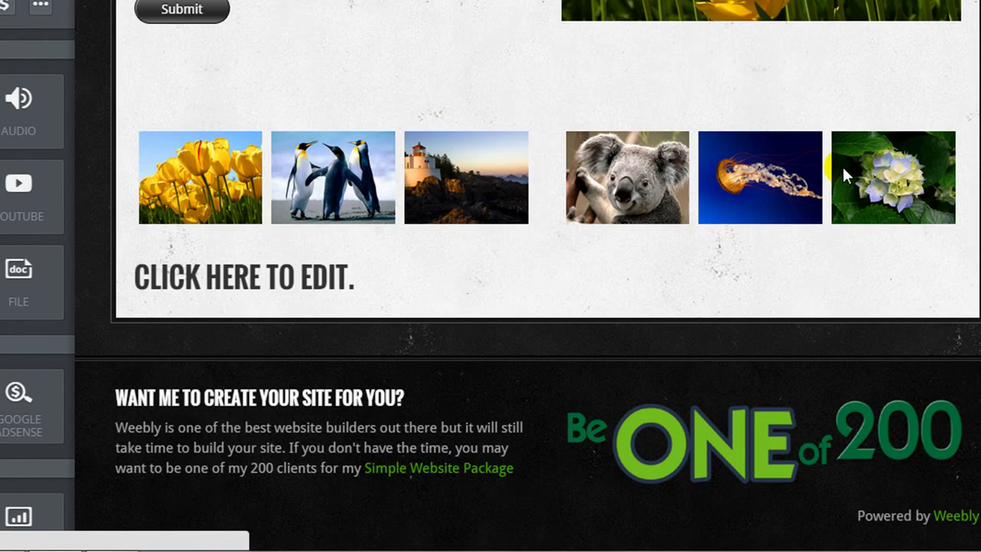
pyautogui.scroll(5, 712, 186)
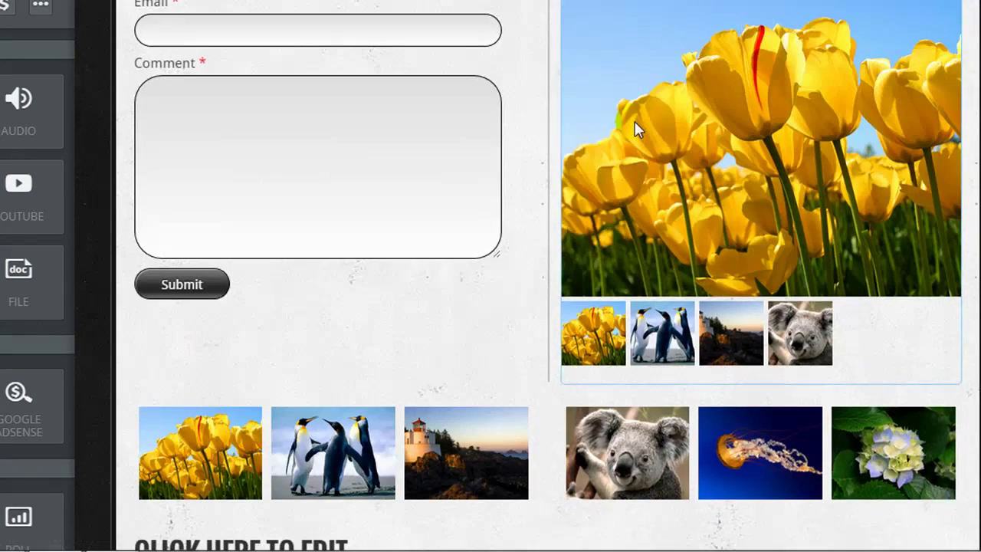
pyautogui.click(691, 92)
pyautogui.moveTo(731, 29)
pyautogui.mouseDown()
pyautogui.moveTo(628, 243)
pyautogui.moveTo(544, 545)
pyautogui.moveTo(536, 252)
pyautogui.mouseUp()
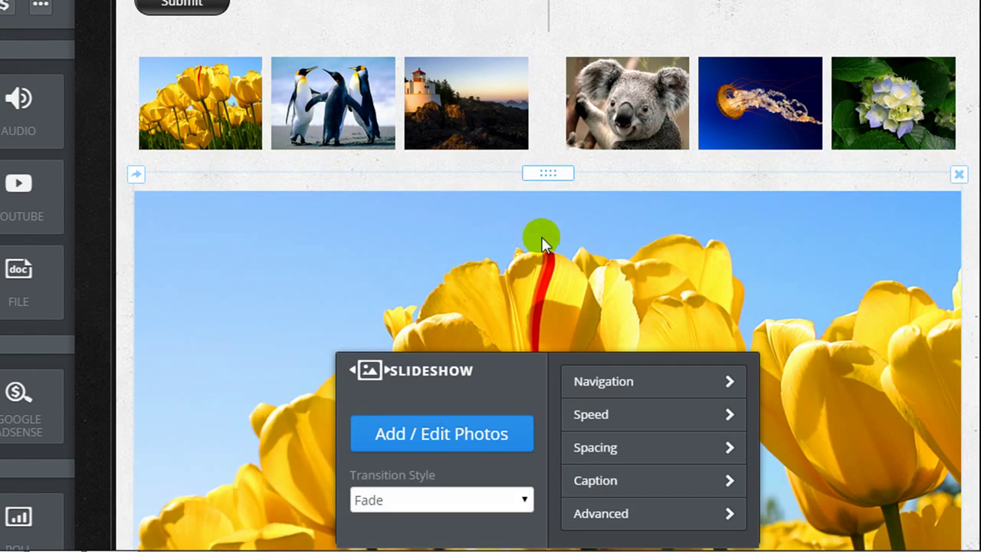
pyautogui.moveTo(540, 175)
pyautogui.mouseDown()
pyautogui.moveTo(678, 249)
pyautogui.moveTo(686, 301)
pyautogui.mouseUp()
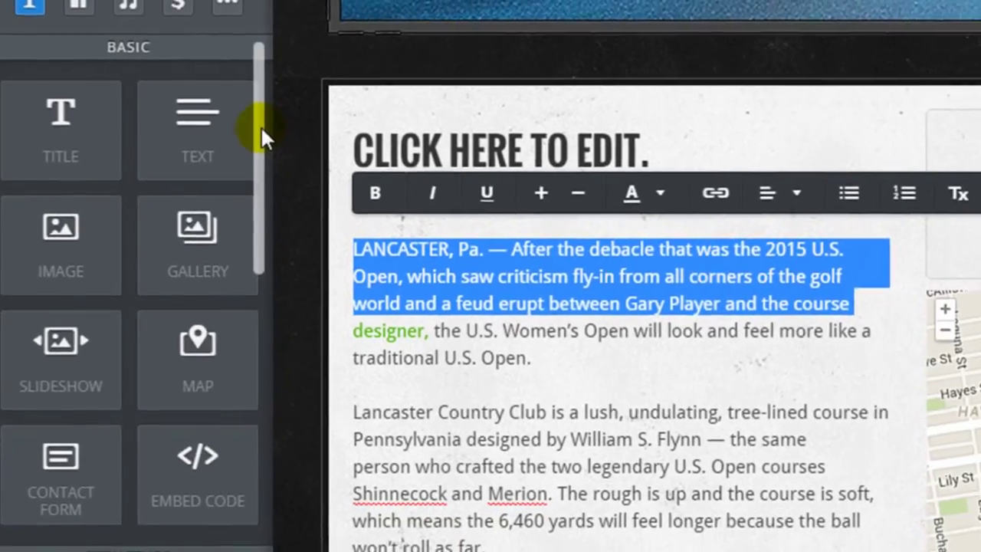
pyautogui.moveTo(261, 126); pyautogui.dragTo(221, 257)
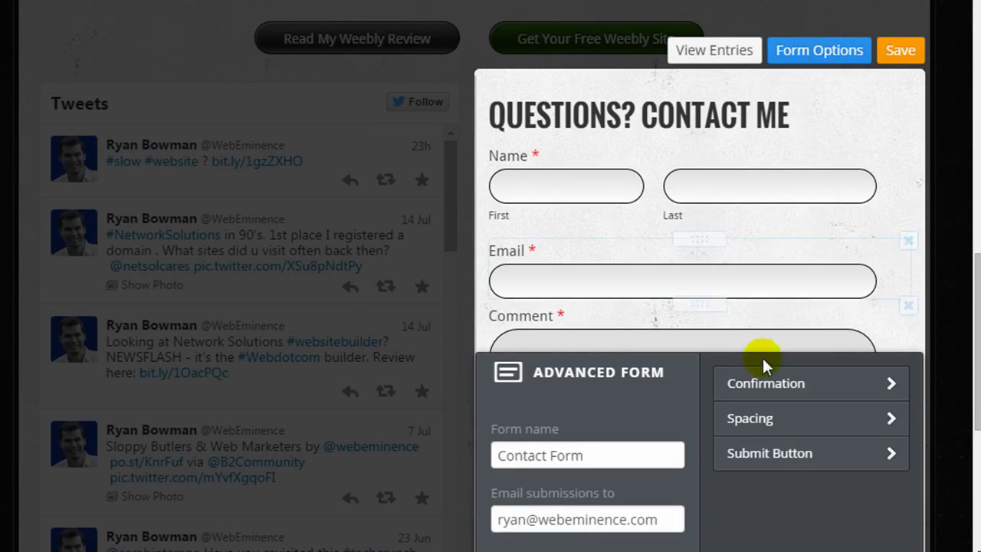
# Check the contact form's Confirmation message, view the storefront layout, and open the Banana product
pyautogui.click(775, 386)
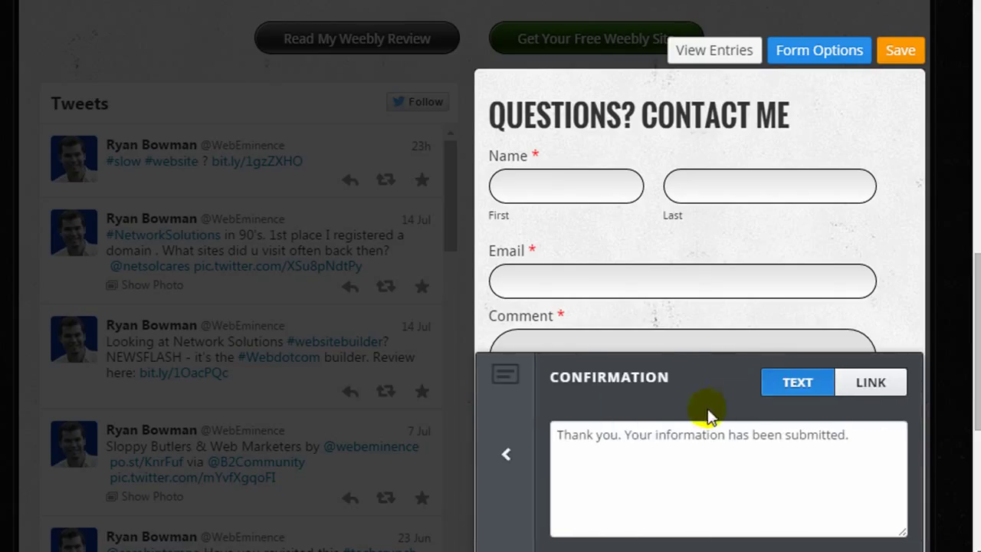
pyautogui.click(508, 457)
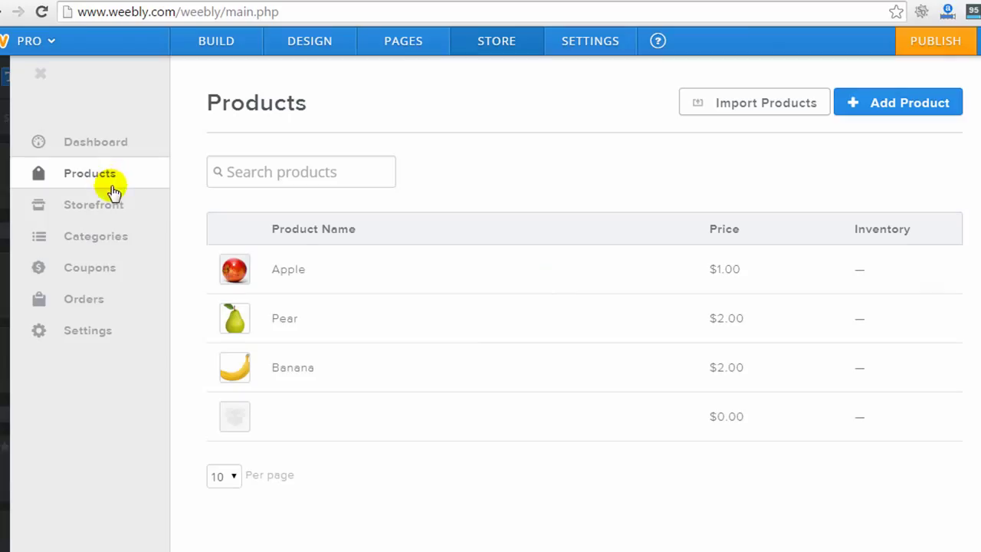
pyautogui.click(92, 205)
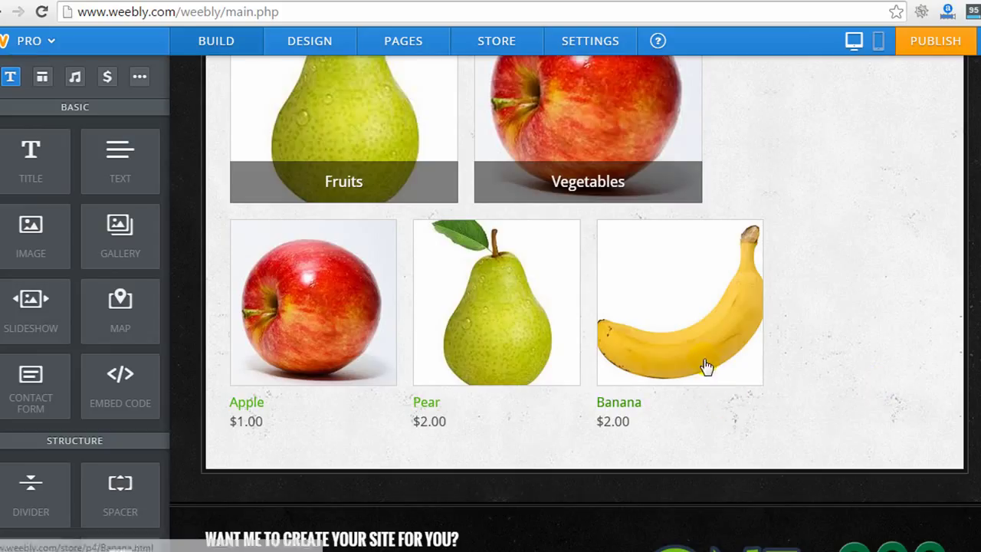
pyautogui.click(706, 366)
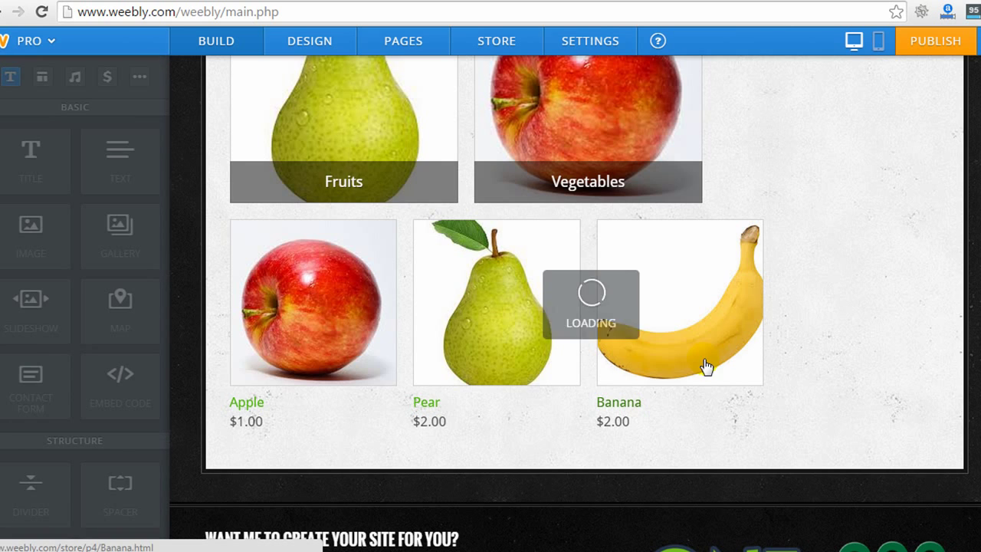
pyautogui.scroll(5, 701, 360)
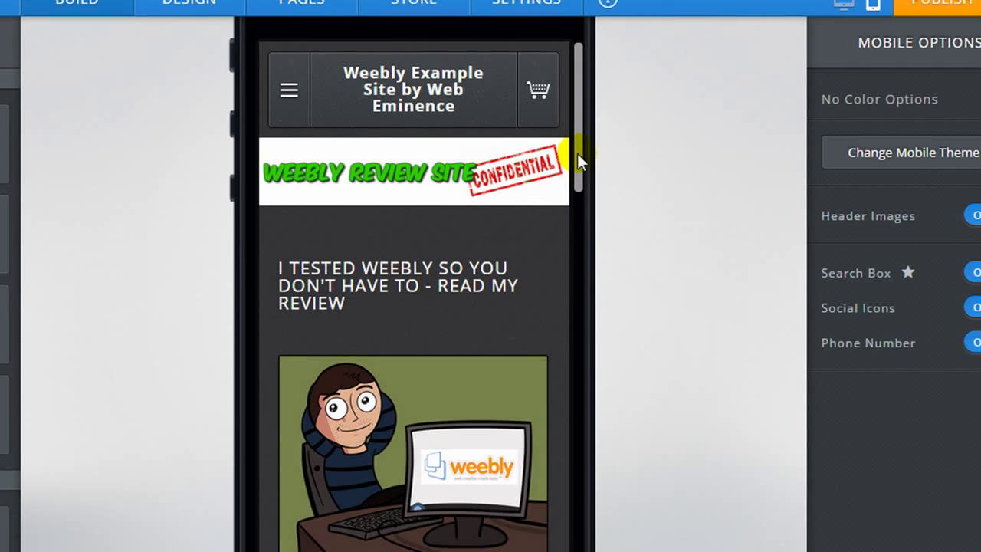
pyautogui.moveTo(579, 131); pyautogui.dragTo(594, 317)
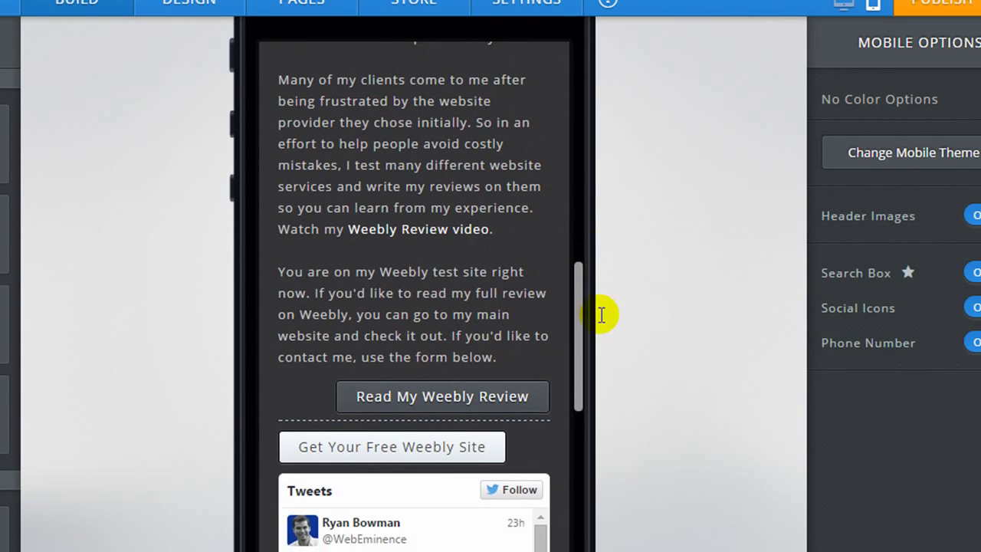
# Drag the Read My Weebly Review button lower and bring up the site's Pages list
pyautogui.moveTo(418, 368); pyautogui.dragTo(415, 465)
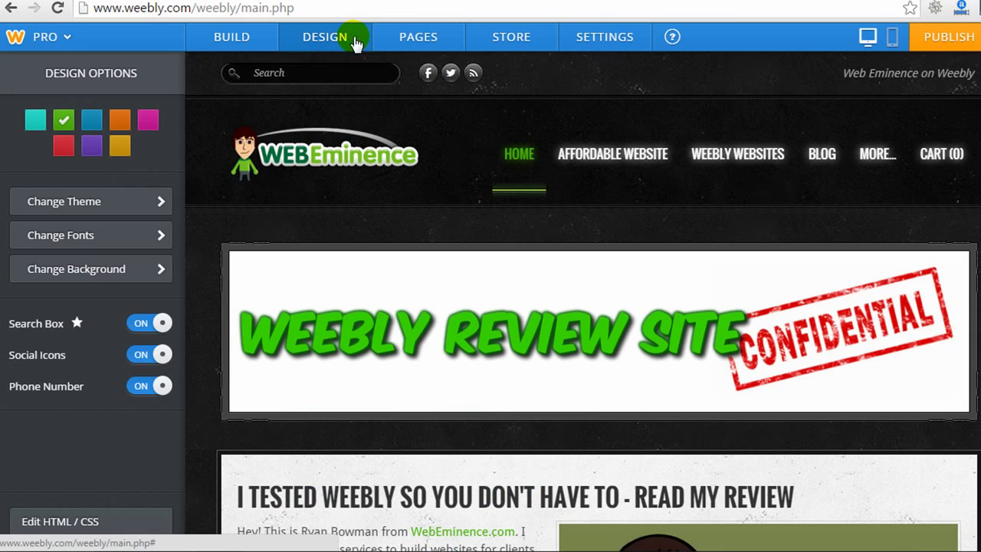
pyautogui.click(414, 37)
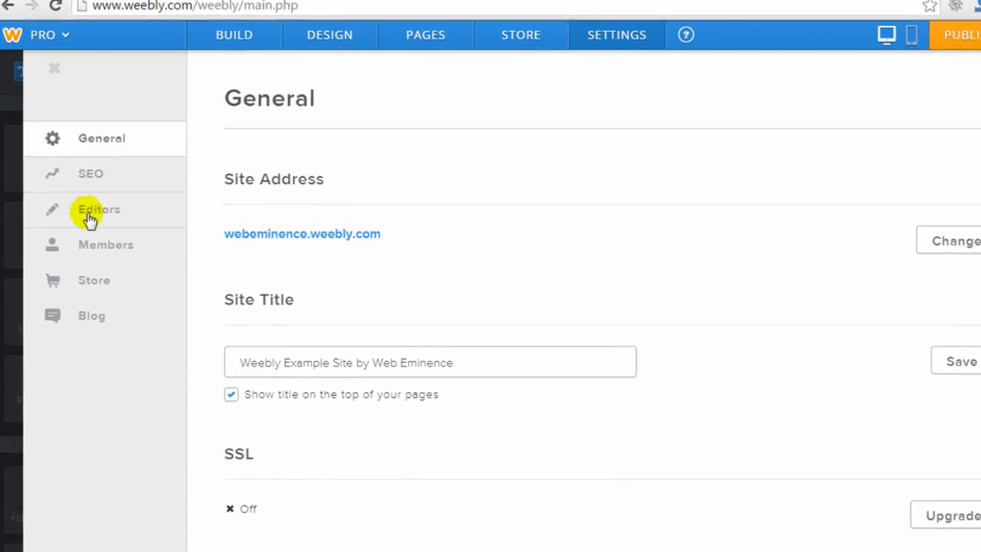
# Step through Members and Store settings to the store's Checkout and Display layout options
pyautogui.click(102, 253)
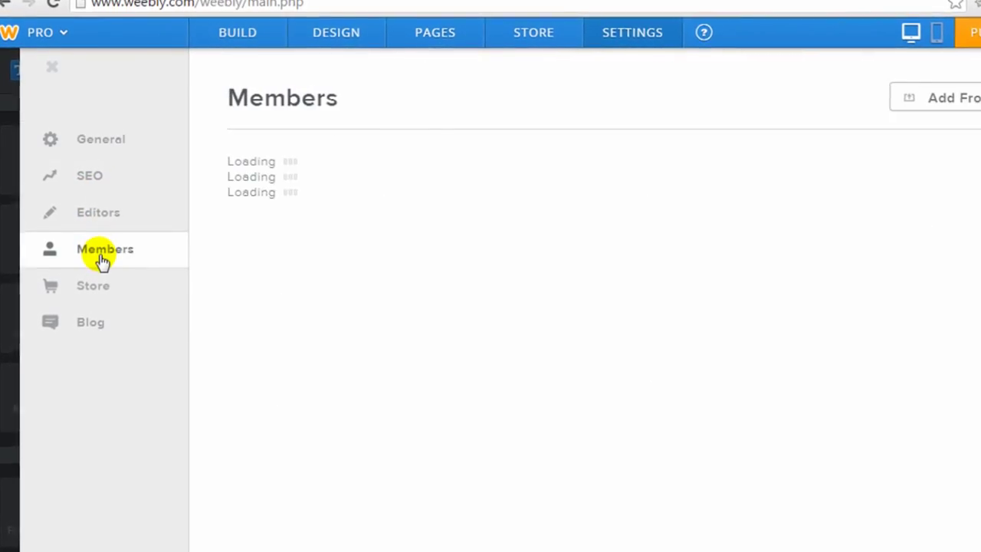
pyautogui.click(93, 292)
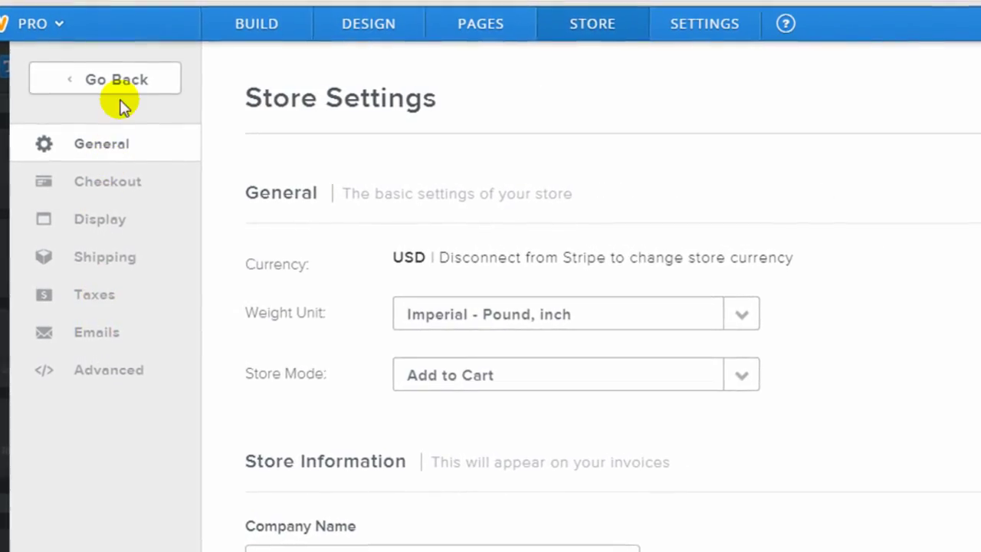
pyautogui.click(109, 184)
pyautogui.click(101, 223)
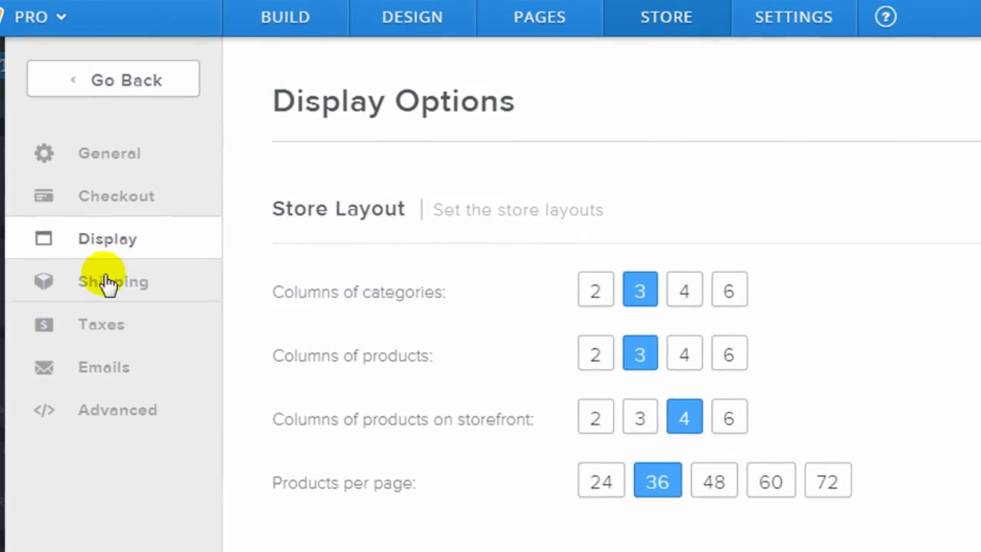